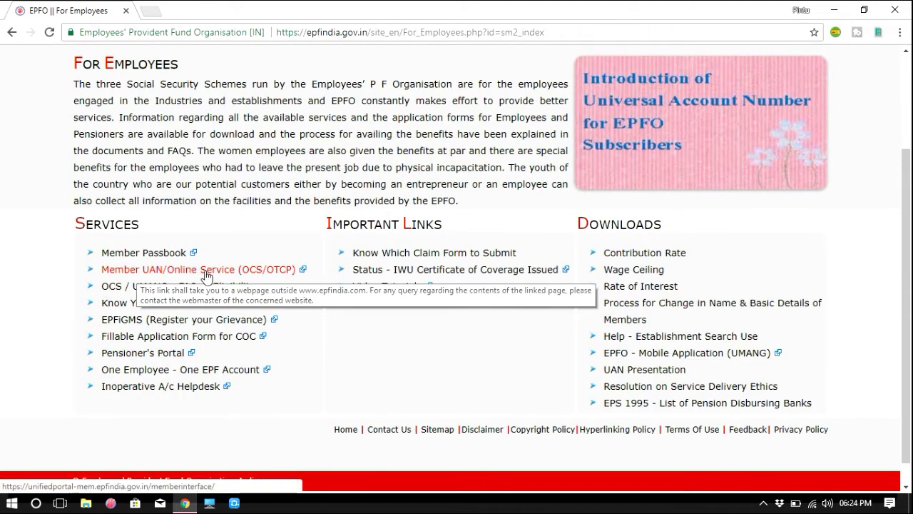
# Open the Member UAN/Online Service (OCS/OTCP) portal and return to its tab once it loads.
pyautogui.click(205, 271)
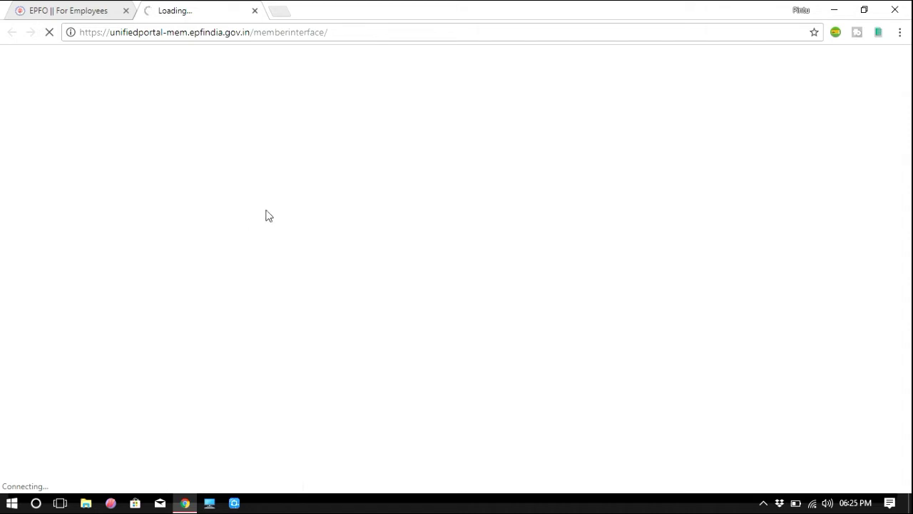
pyautogui.click(76, 11)
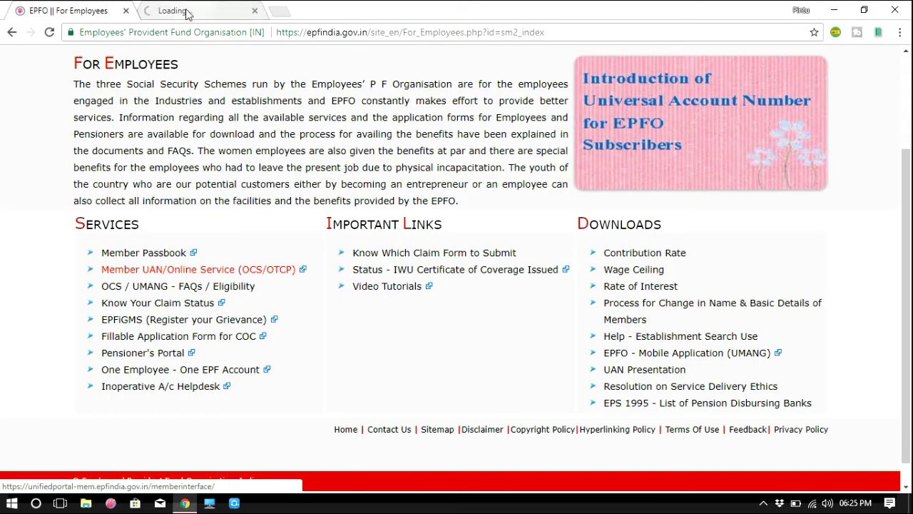
pyautogui.click(187, 14)
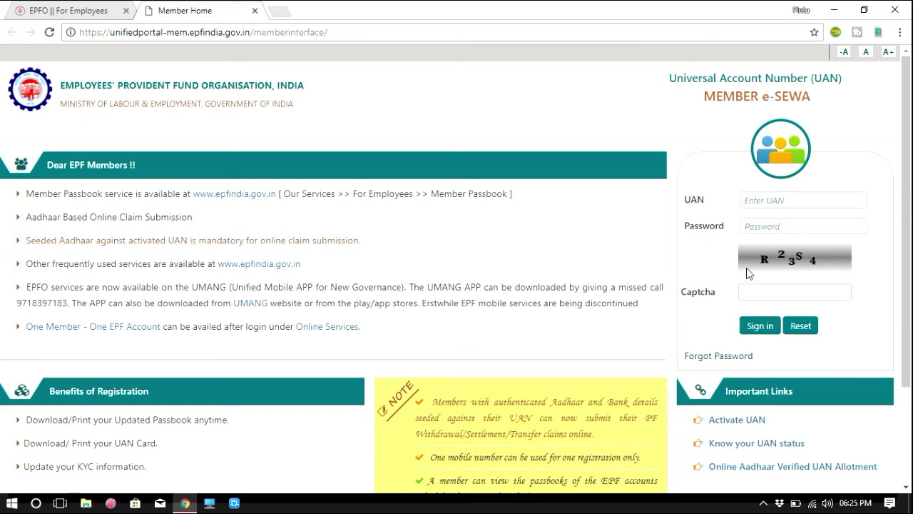
# Scroll to Important Links and open 'Know your UAN status'.
pyautogui.scroll(-1, 746, 332)
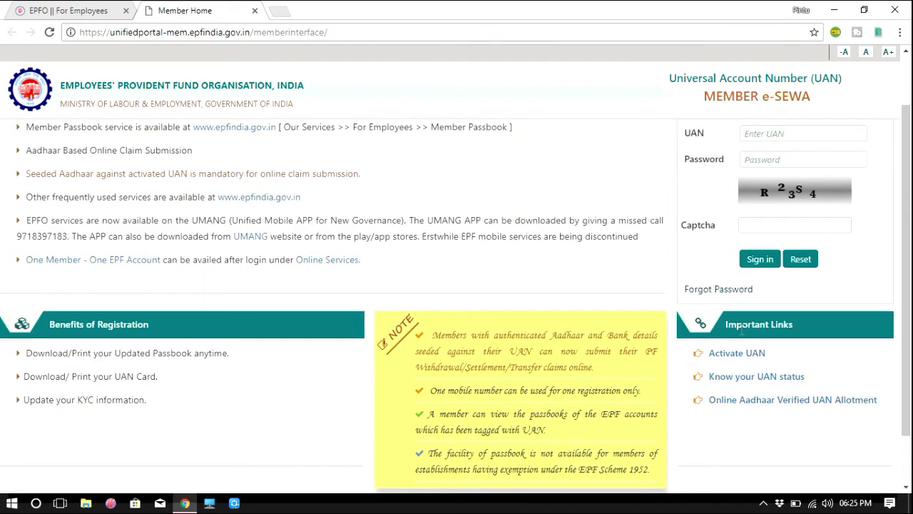
pyautogui.tripleClick(759, 321)
pyautogui.click(760, 321)
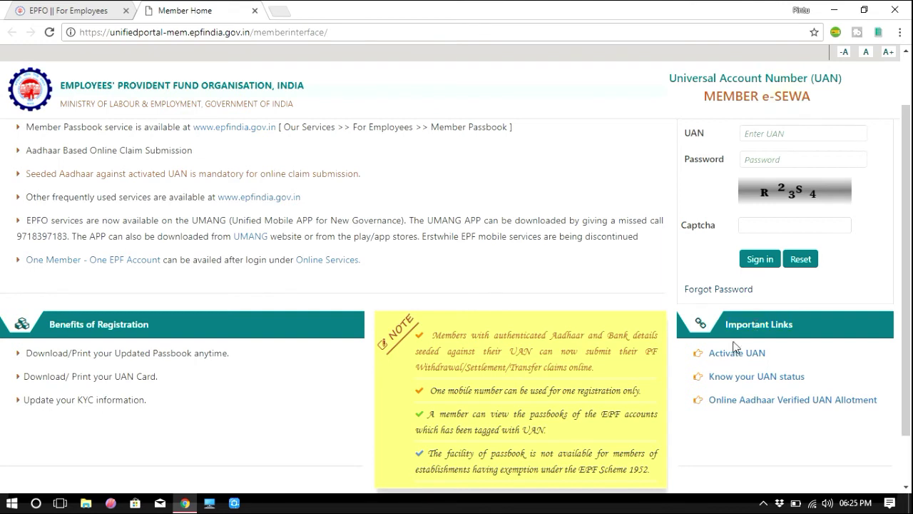
pyautogui.click(742, 378)
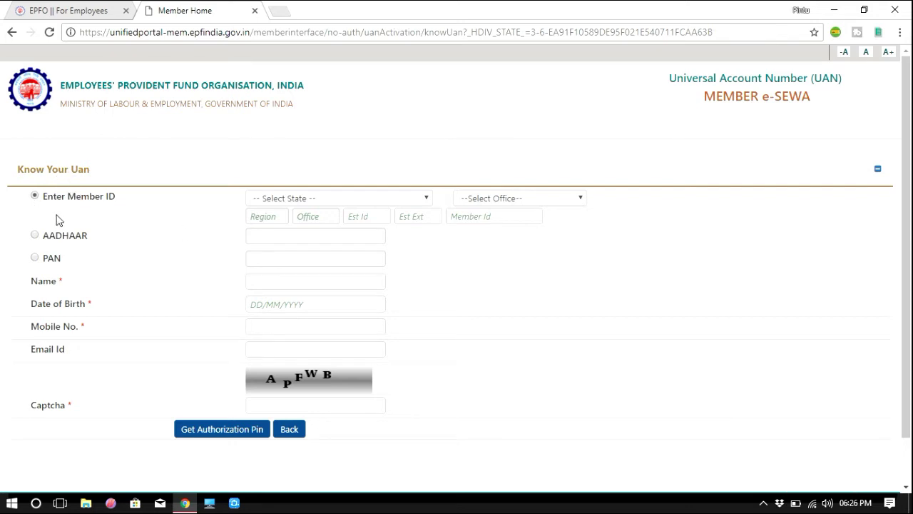
# After briefly trying AADHAAR, select PAN as the Know Your UAN lookup identifier.
pyautogui.moveTo(64, 197); pyautogui.dragTo(107, 205)
pyautogui.click(112, 209)
pyautogui.click(35, 235)
pyautogui.click(279, 235)
pyautogui.click(39, 260)
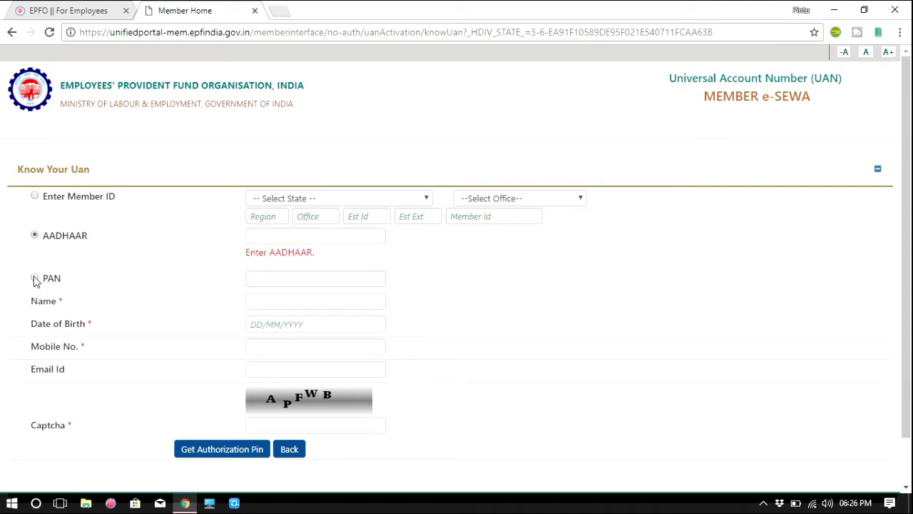
pyautogui.click(35, 277)
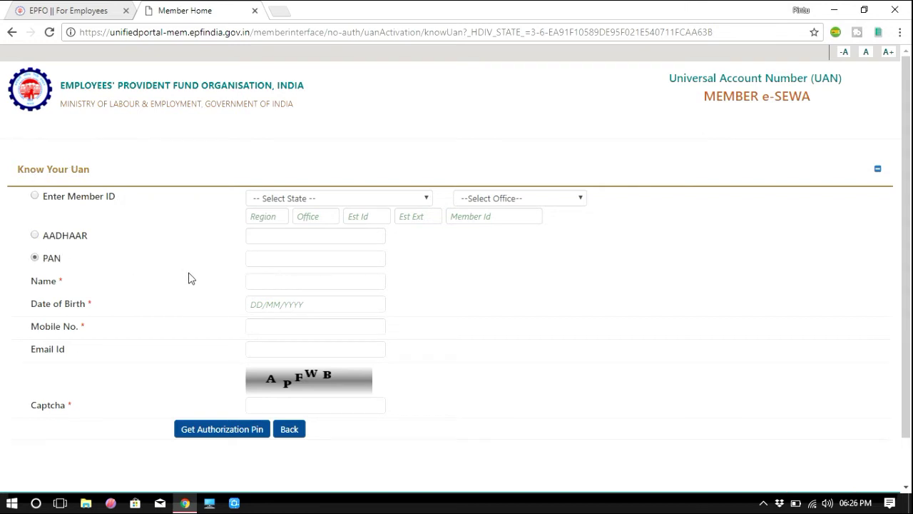
# Enter the member's PAN number in uppercase in the PAN field.
pyautogui.click(265, 258)
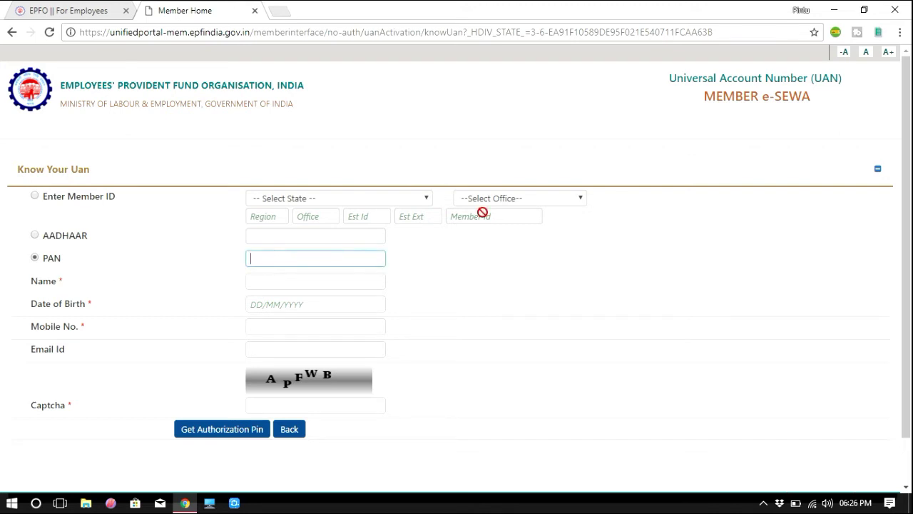
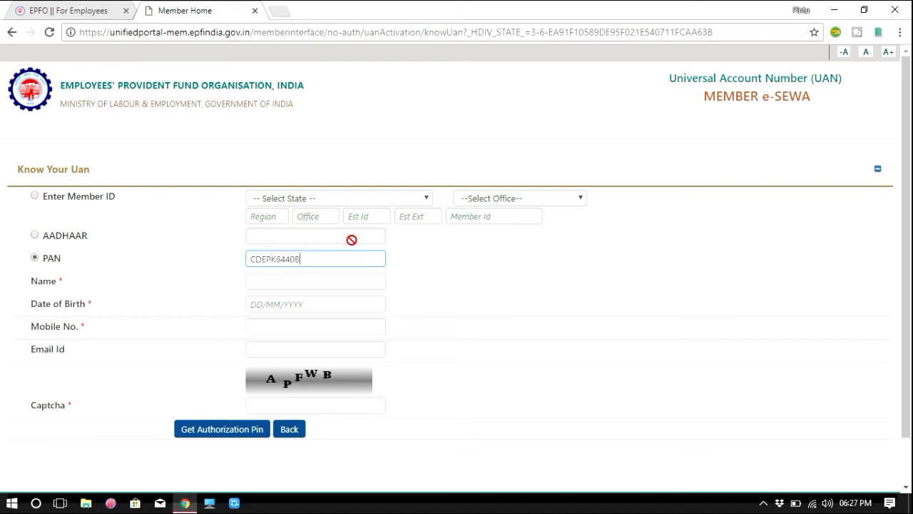
# Fill in the member's full name, date of birth and mobile number.
pyautogui.click(282, 283)
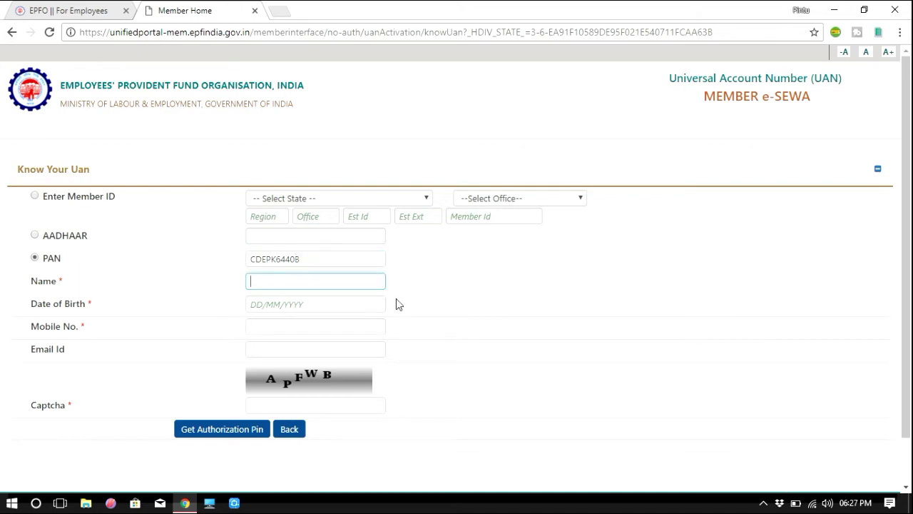
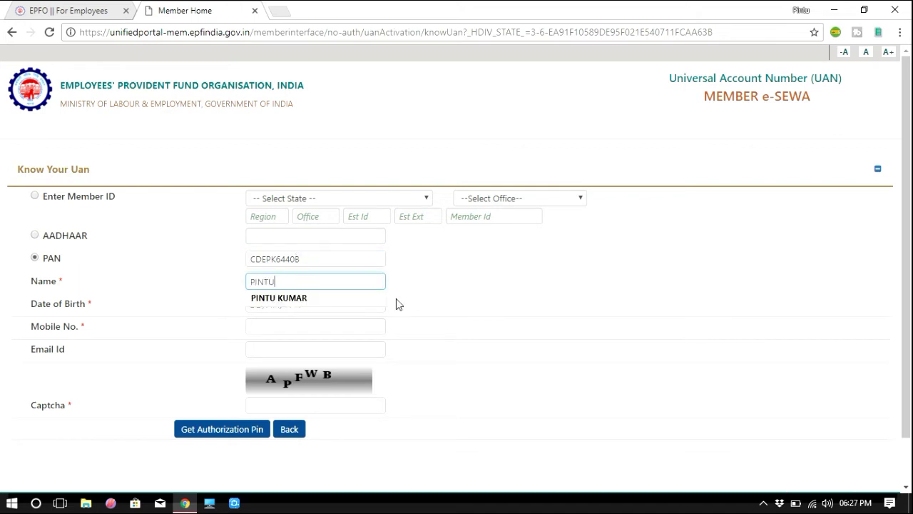
pyautogui.press('Tab')
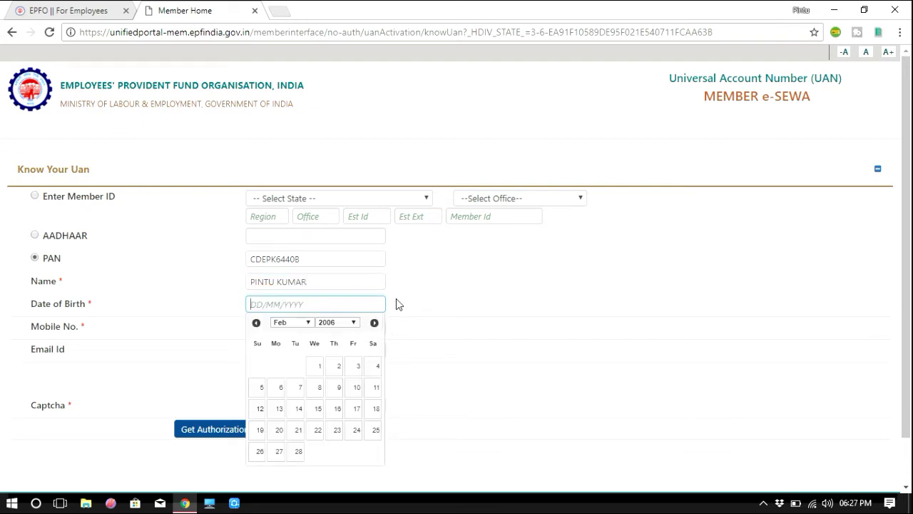
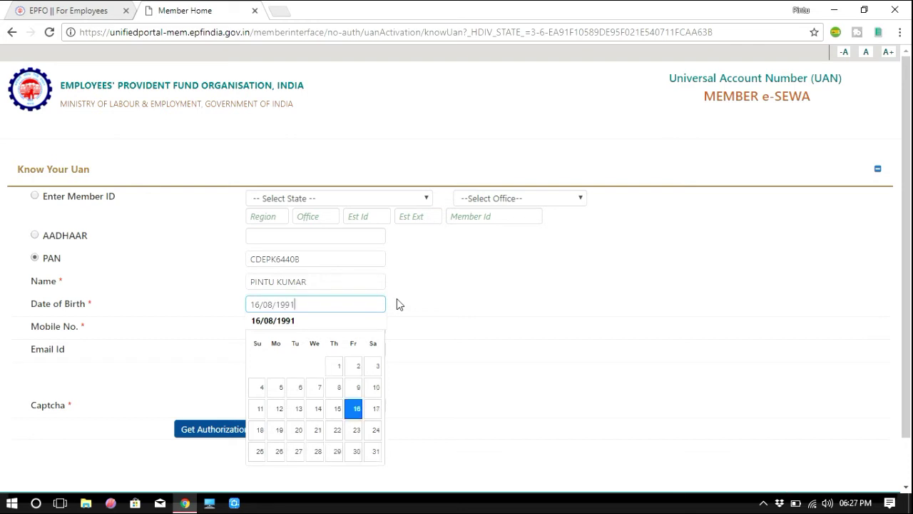
pyautogui.press('Tab')
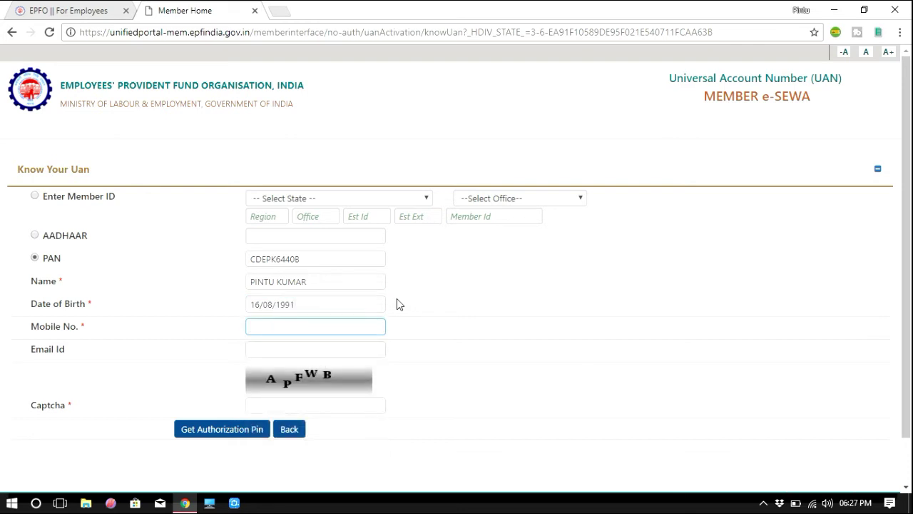
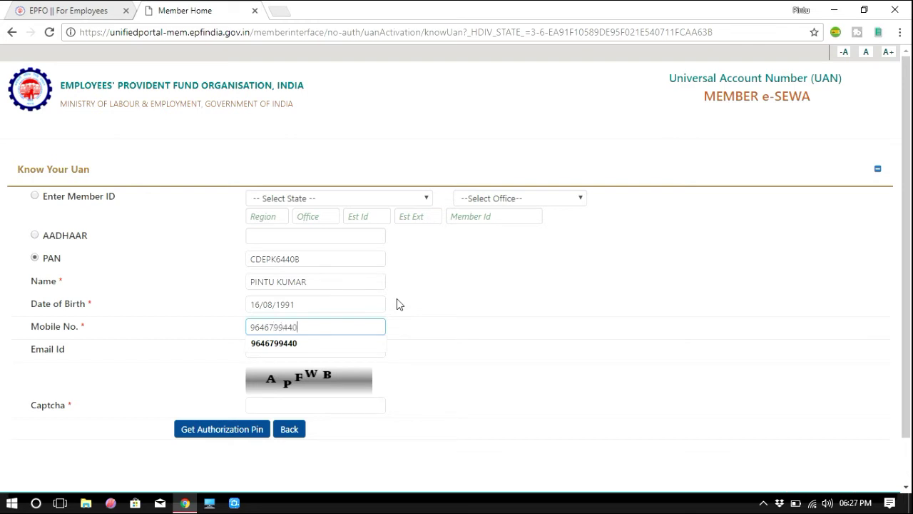
pyautogui.press('Tab')
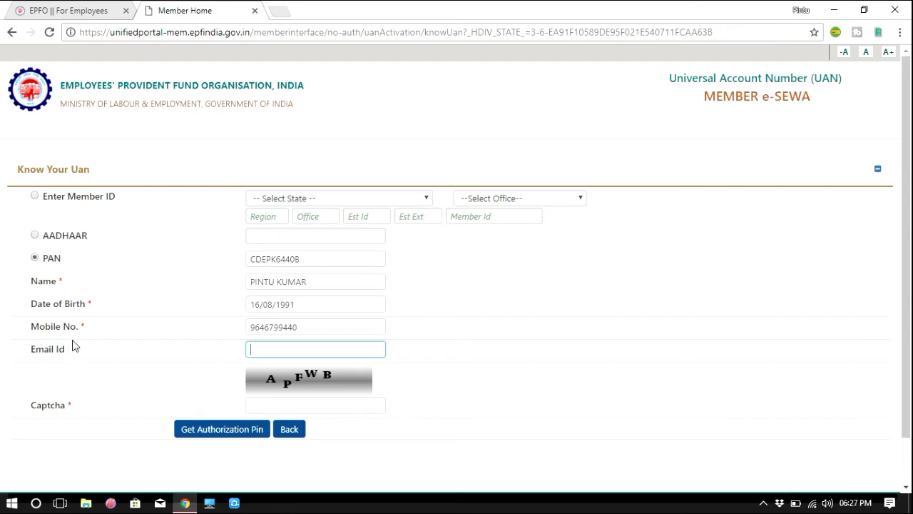
# Leave e-mail blank, enter captcha APFWB and request the authorization PIN.
pyautogui.click(290, 349)
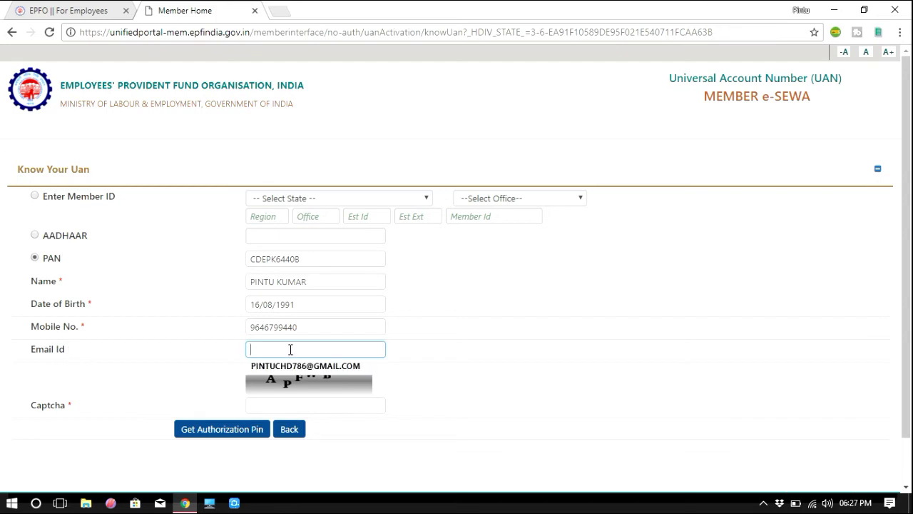
pyautogui.click(212, 352)
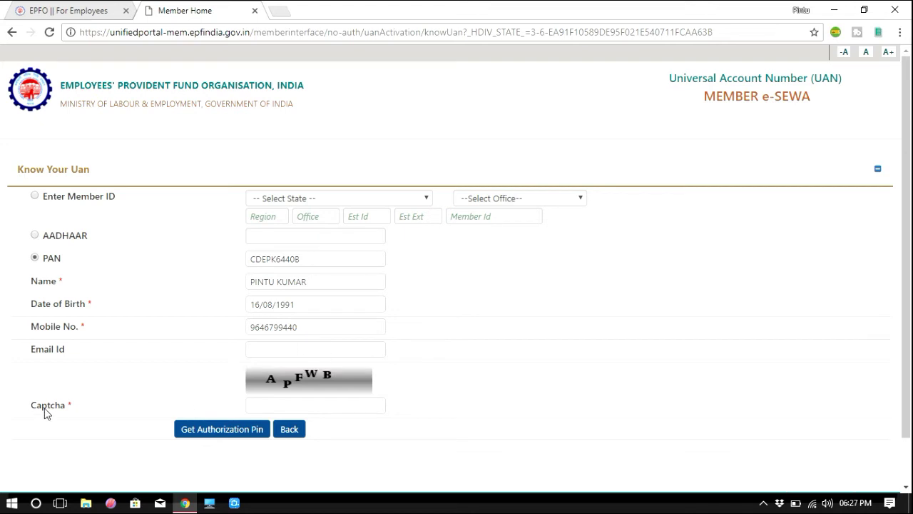
pyautogui.click(290, 404)
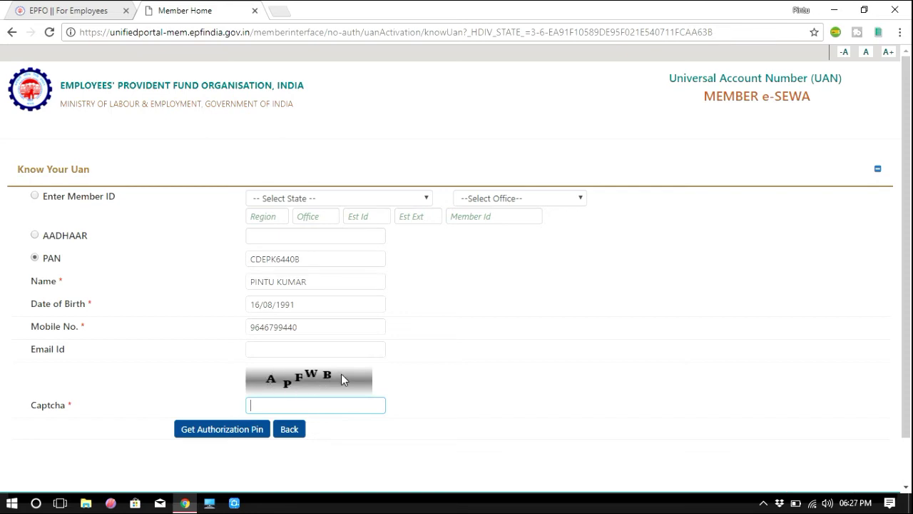
pyautogui.click(300, 408)
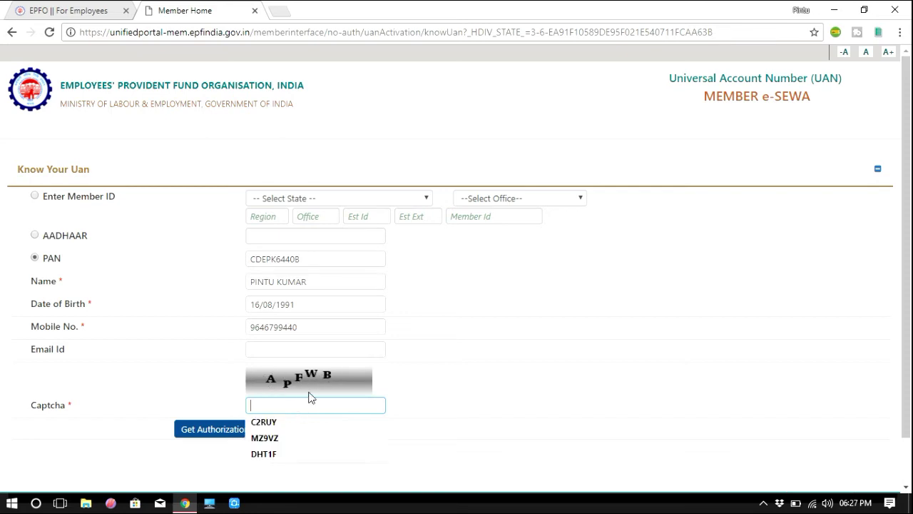
pyautogui.write('APFWB')
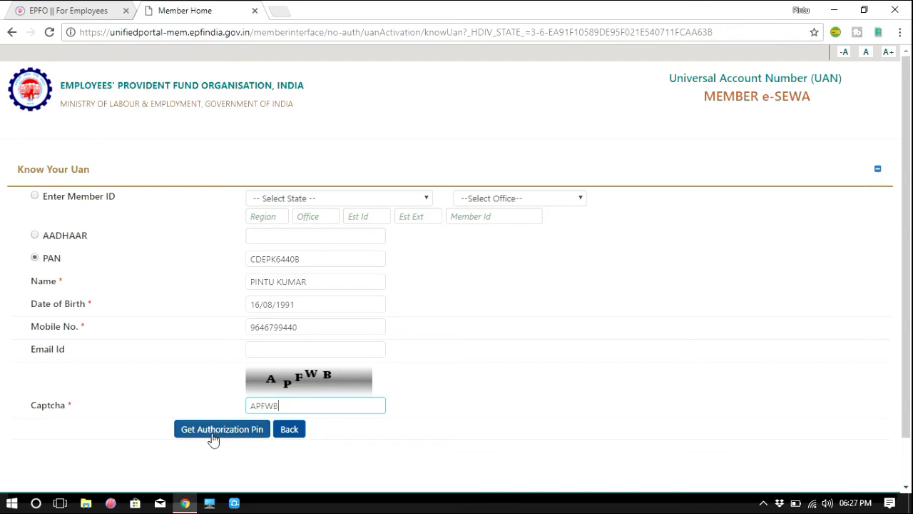
pyautogui.click(243, 434)
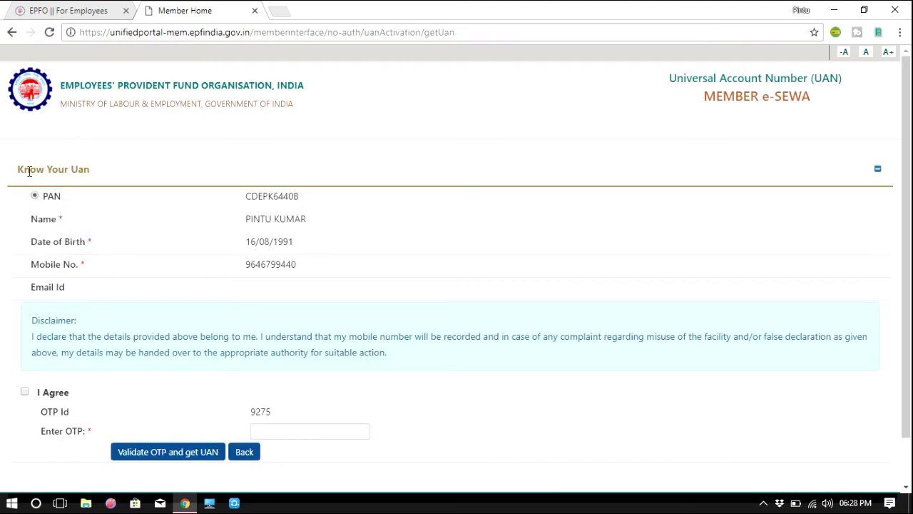
# Review the entered details and tick the I Agree disclaimer checkbox.
pyautogui.moveTo(17, 169); pyautogui.dragTo(87, 175)
pyautogui.click(110, 169)
pyautogui.tripleClick(279, 243)
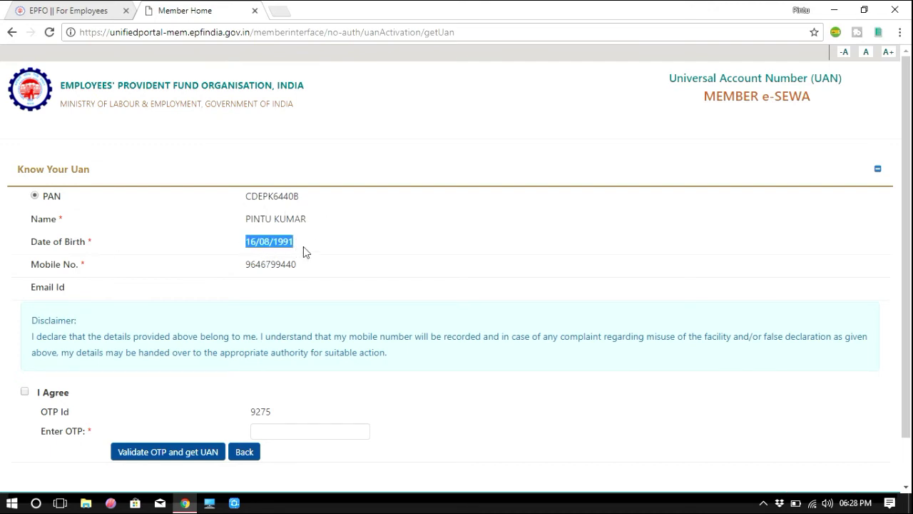
pyautogui.moveTo(236, 275); pyautogui.dragTo(300, 296)
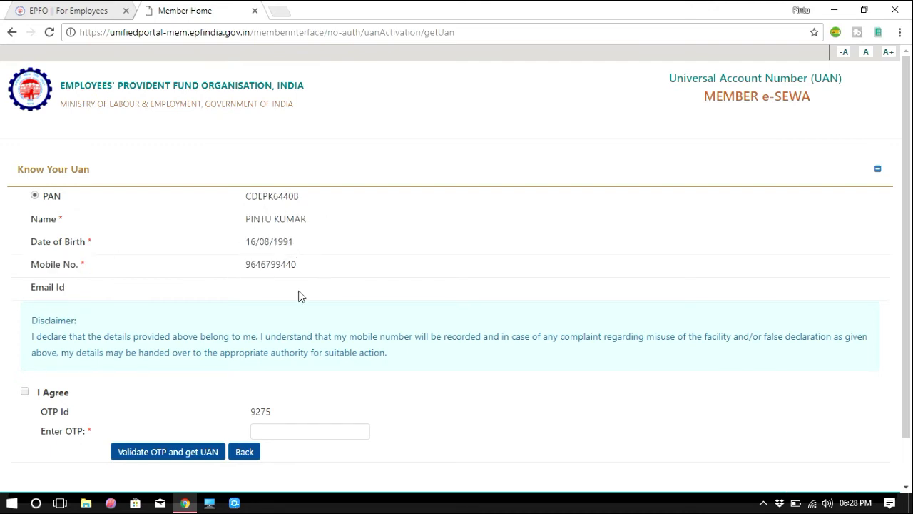
pyautogui.click(25, 391)
# Enter the four-digit OTP received on the mobile into the Enter OTP field.
pyautogui.moveTo(247, 412); pyautogui.dragTo(271, 412)
pyautogui.moveTo(271, 414); pyautogui.dragTo(250, 413)
pyautogui.click(279, 410)
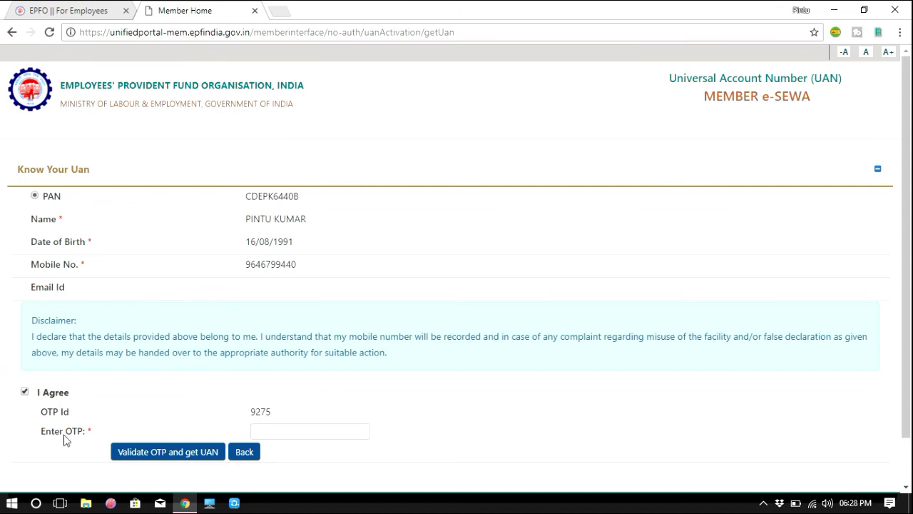
pyautogui.click(269, 431)
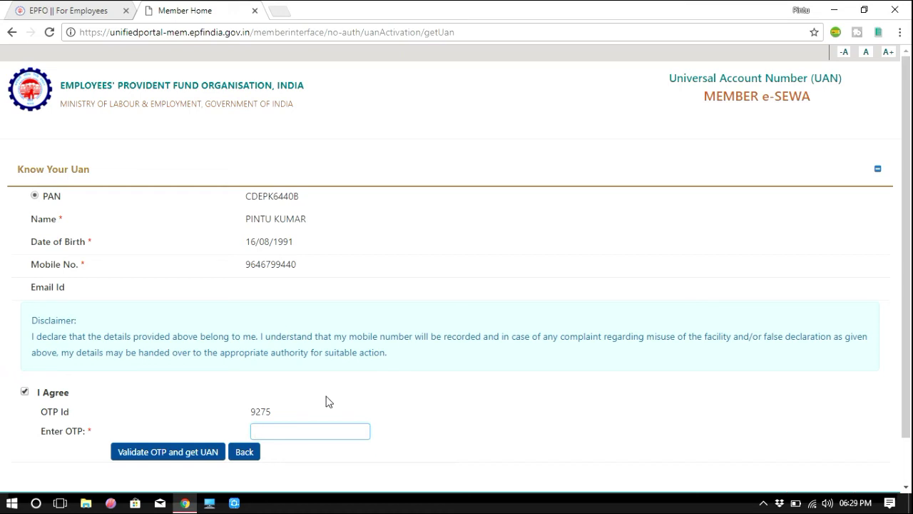
pyautogui.write('•')
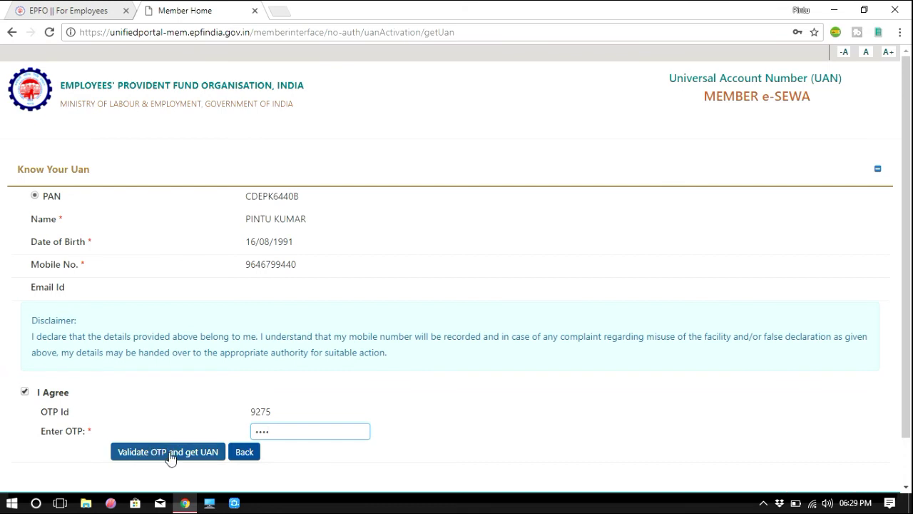
# Validate the OTP to get the UAN and read the resulting confirmation.
pyautogui.click(194, 455)
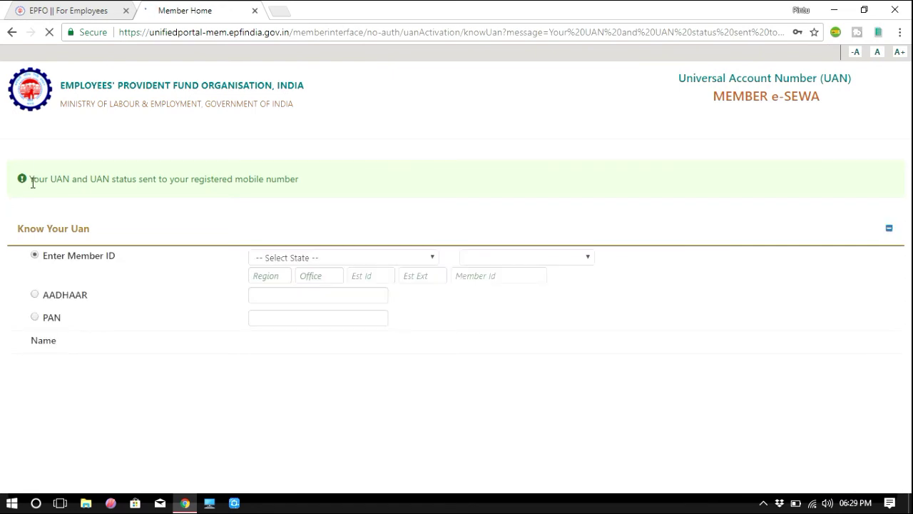
pyautogui.moveTo(28, 183); pyautogui.dragTo(135, 191)
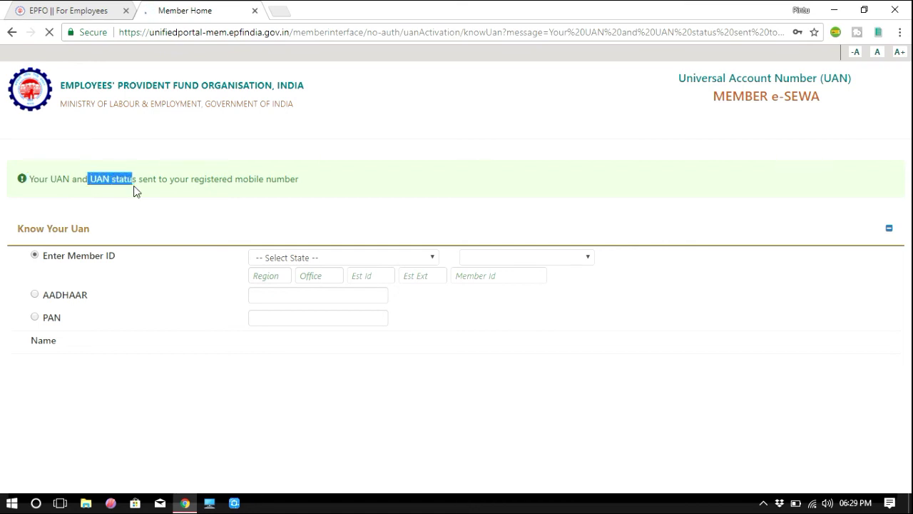
pyautogui.click(306, 184)
pyautogui.moveTo(67, 179); pyautogui.dragTo(27, 181)
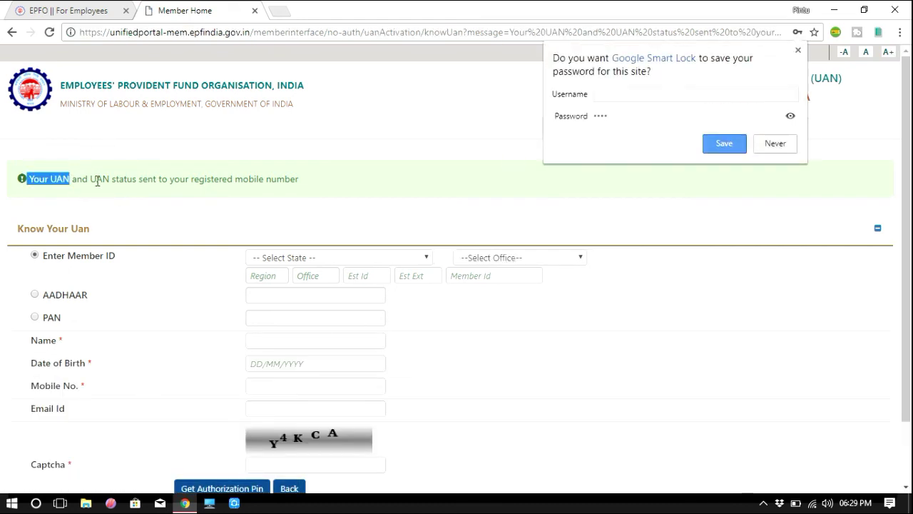
pyautogui.moveTo(91, 179); pyautogui.dragTo(137, 183)
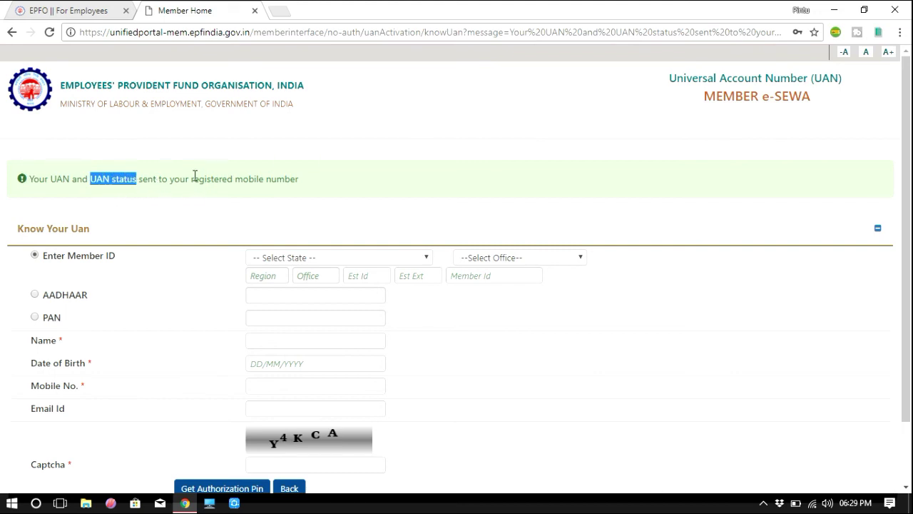
# Review the message confirming UAN and UAN status went to the registered mobile number.
pyautogui.moveTo(191, 179); pyautogui.dragTo(298, 179)
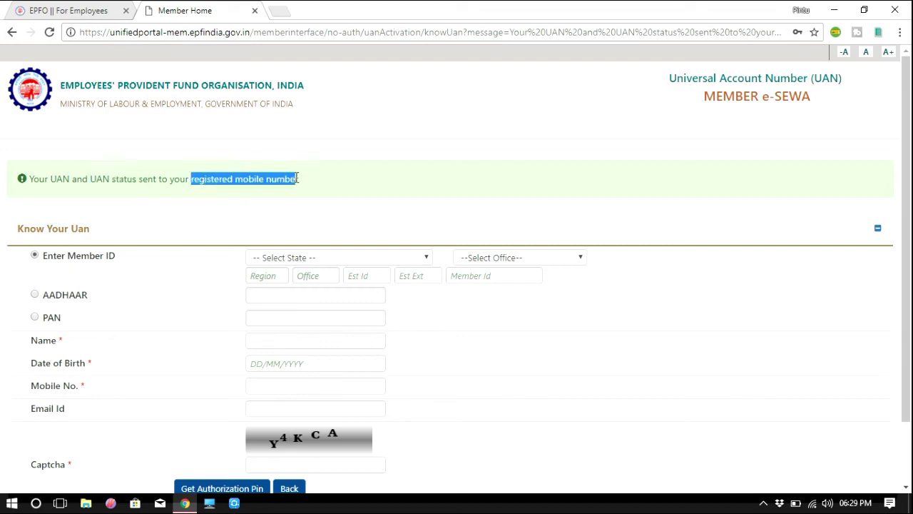
pyautogui.click(218, 183)
pyautogui.moveTo(190, 179); pyautogui.dragTo(298, 184)
pyautogui.click(134, 200)
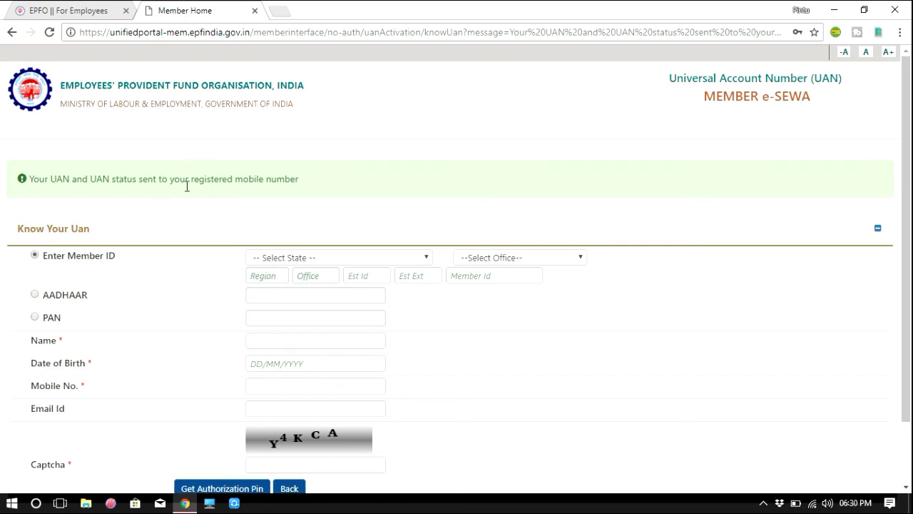
pyautogui.moveTo(188, 179); pyautogui.dragTo(293, 184)
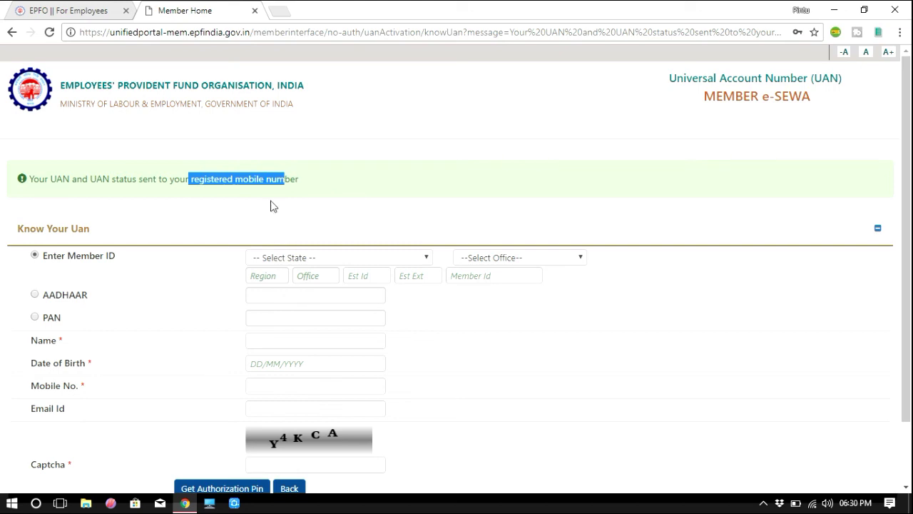
pyautogui.doubleClick(58, 179)
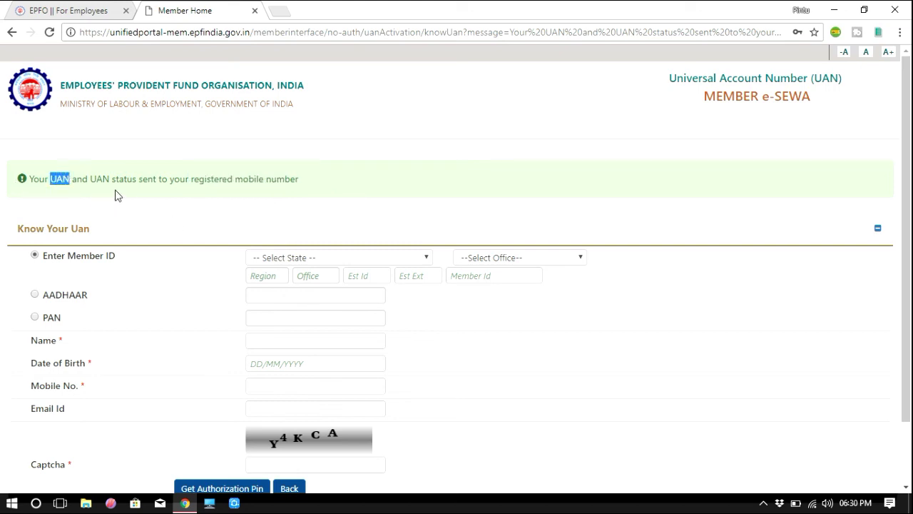
pyautogui.moveTo(90, 179); pyautogui.dragTo(136, 188)
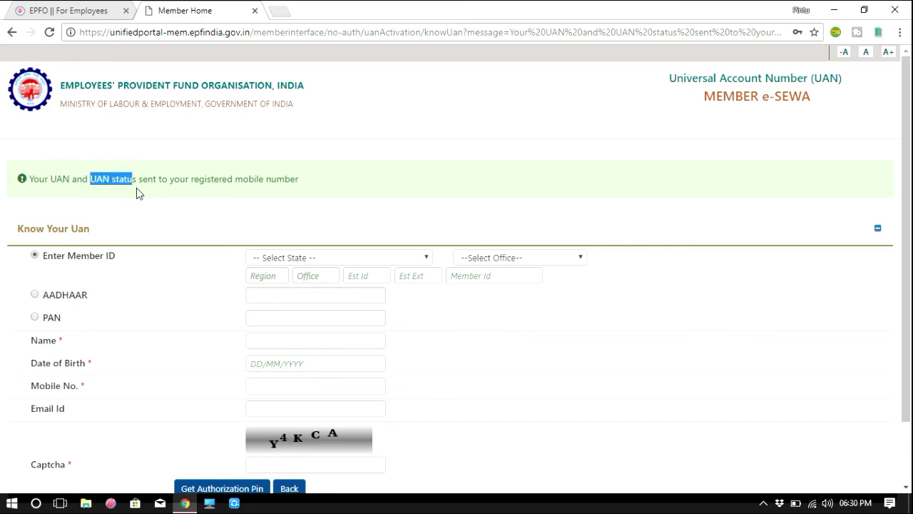
pyautogui.click(320, 186)
pyautogui.moveTo(266, 179); pyautogui.dragTo(298, 180)
pyautogui.click(333, 179)
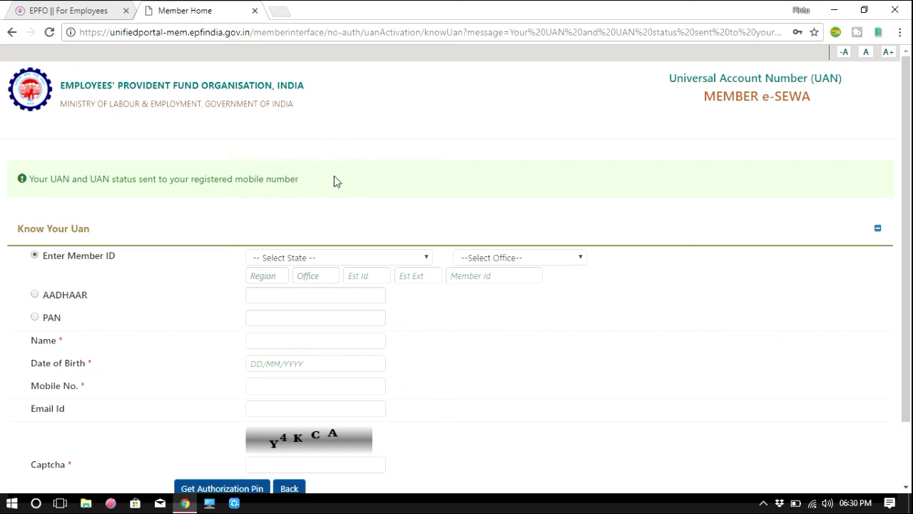